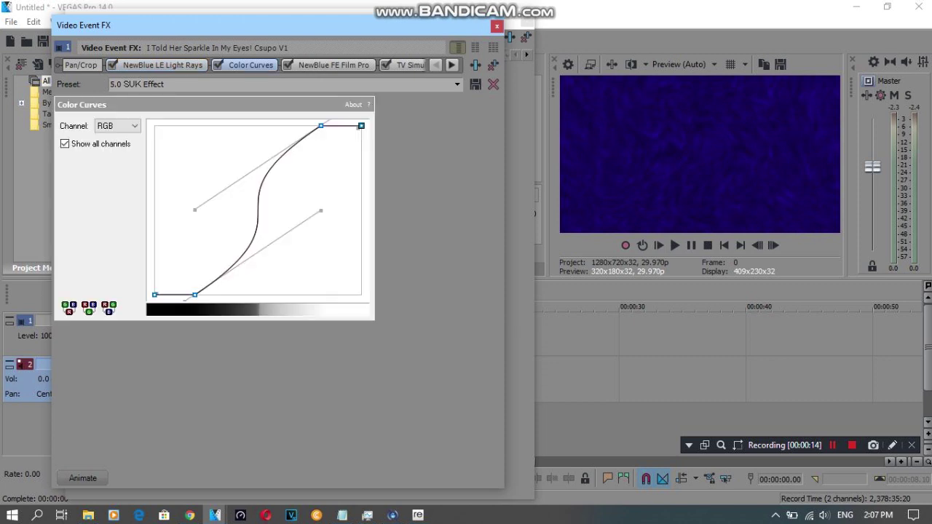
# Examine the NewBlue FE Film Pro effect's settings under the Sci Fi Future preset
pyautogui.click(334, 65)
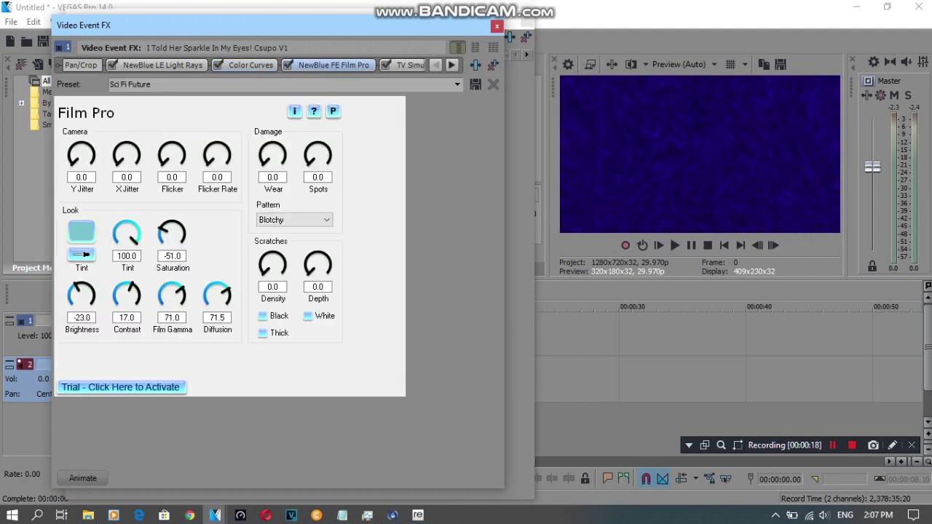
pyautogui.click(457, 84)
pyautogui.click(218, 238)
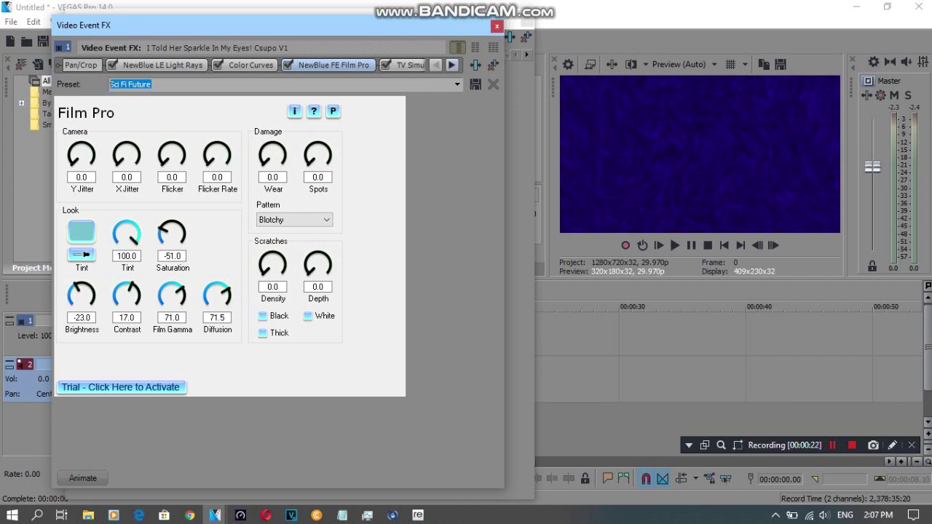
# Examine the TV Simulator effect's detail zoom, scan phasing, phosphorescence, line sync and vertical sync values
pyautogui.click(451, 65)
pyautogui.click(451, 65)
pyautogui.click(452, 64)
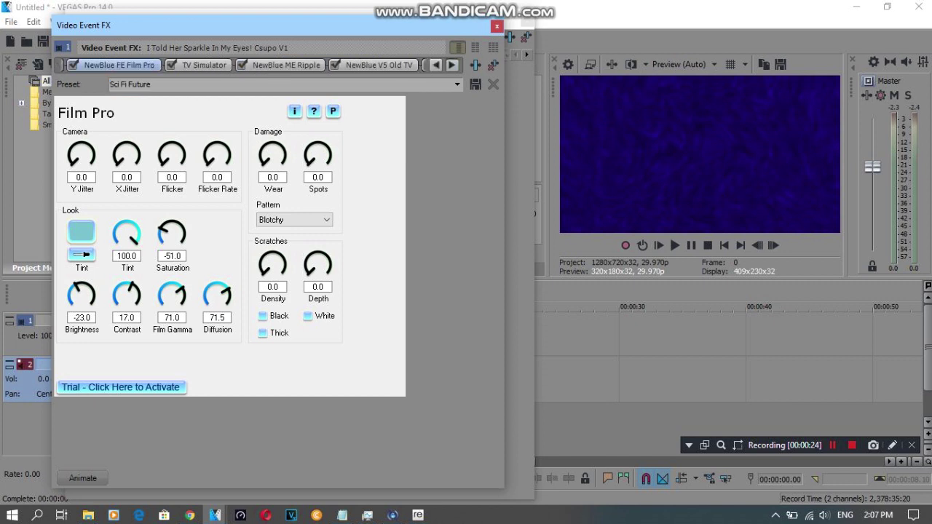
pyautogui.click(452, 65)
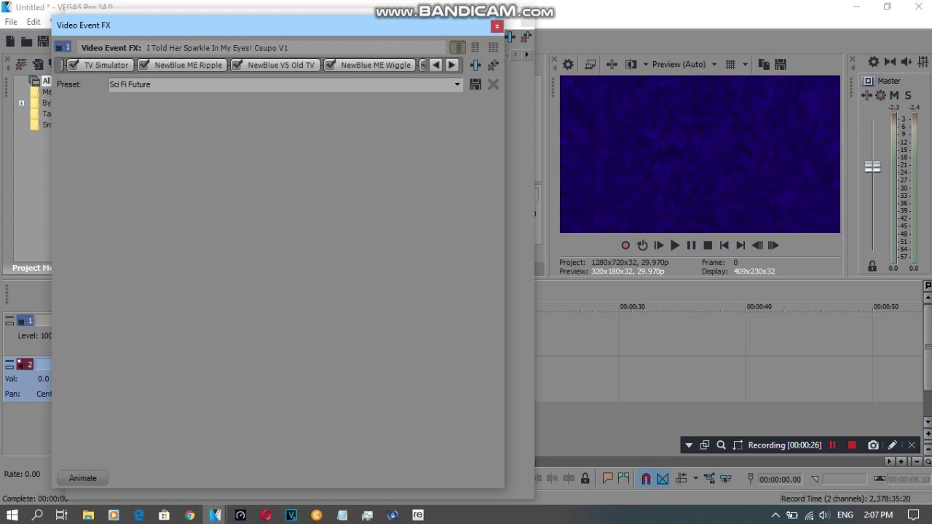
pyautogui.click(102, 65)
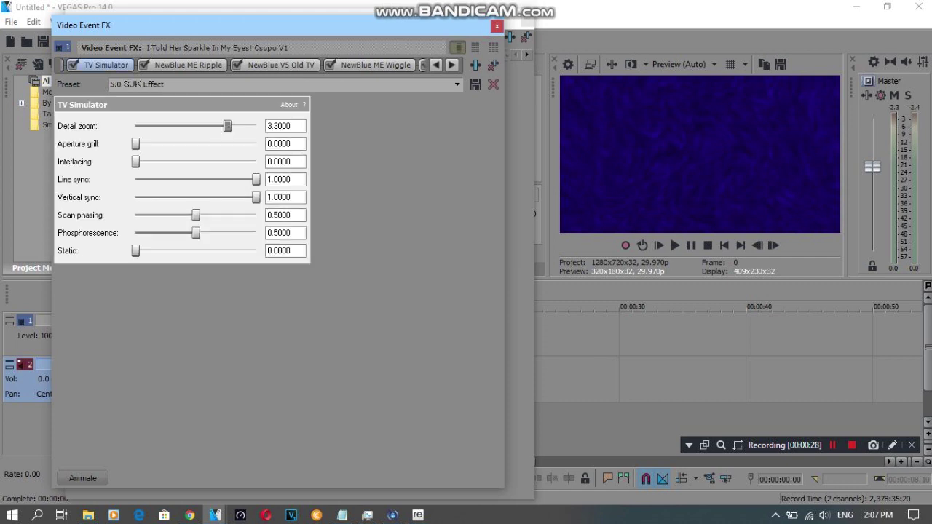
pyautogui.click(284, 126)
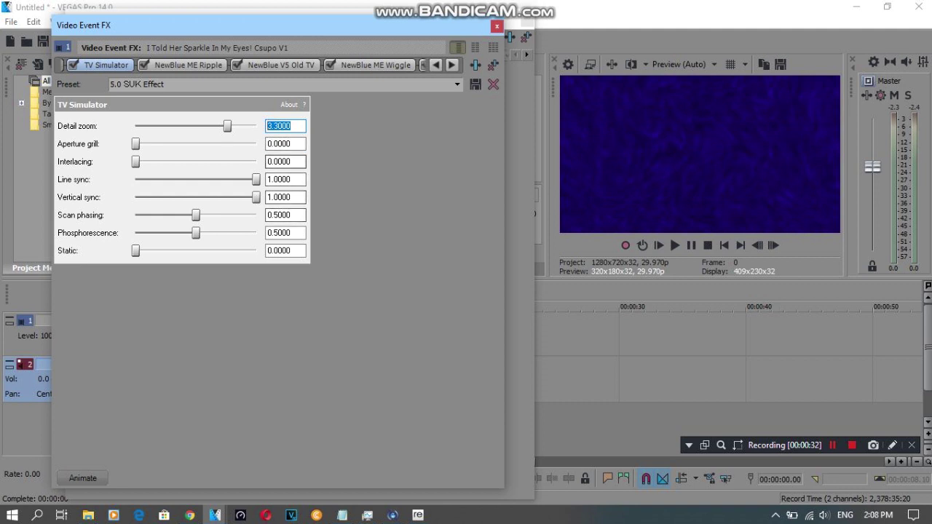
pyautogui.click(284, 214)
pyautogui.click(284, 232)
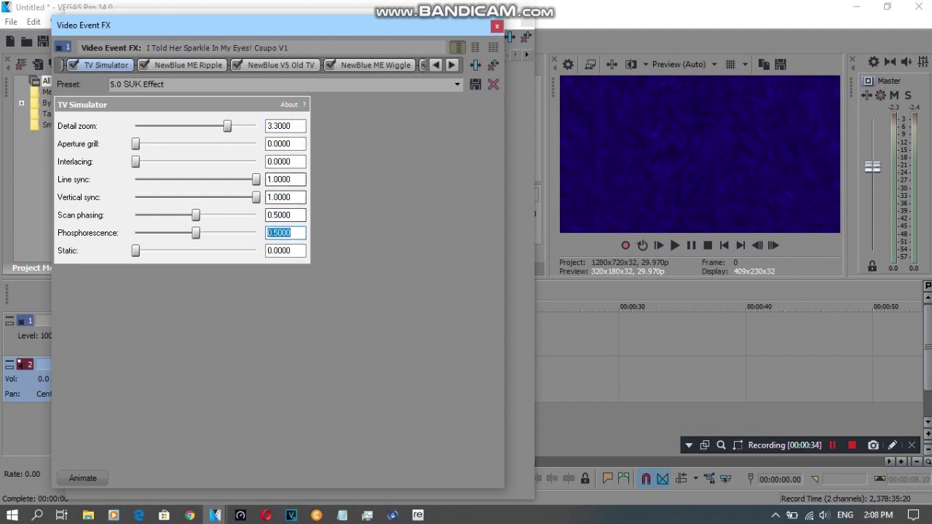
pyautogui.click(284, 179)
pyautogui.click(284, 196)
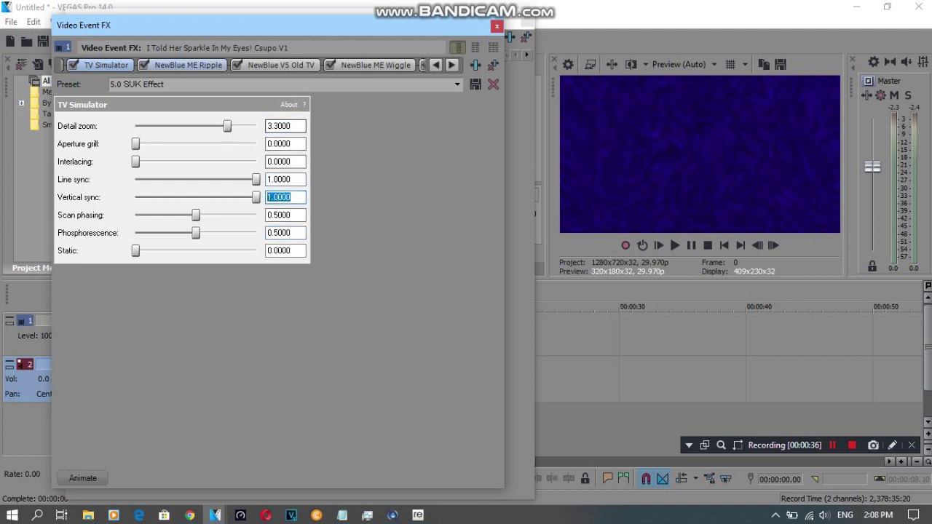
# Examine the NewBlue ME Ripple effect's amplitude, frequency and speed values
pyautogui.click(188, 65)
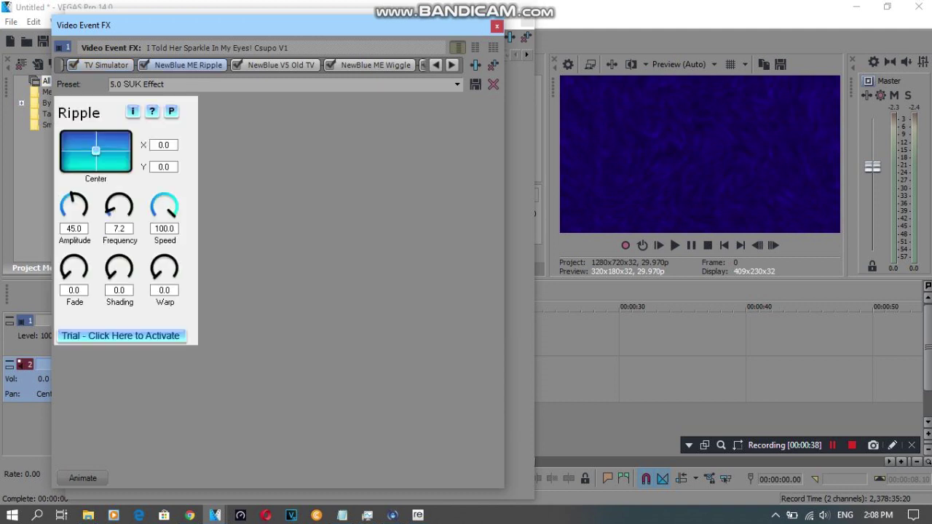
pyautogui.click(74, 228)
pyautogui.click(120, 228)
pyautogui.click(164, 228)
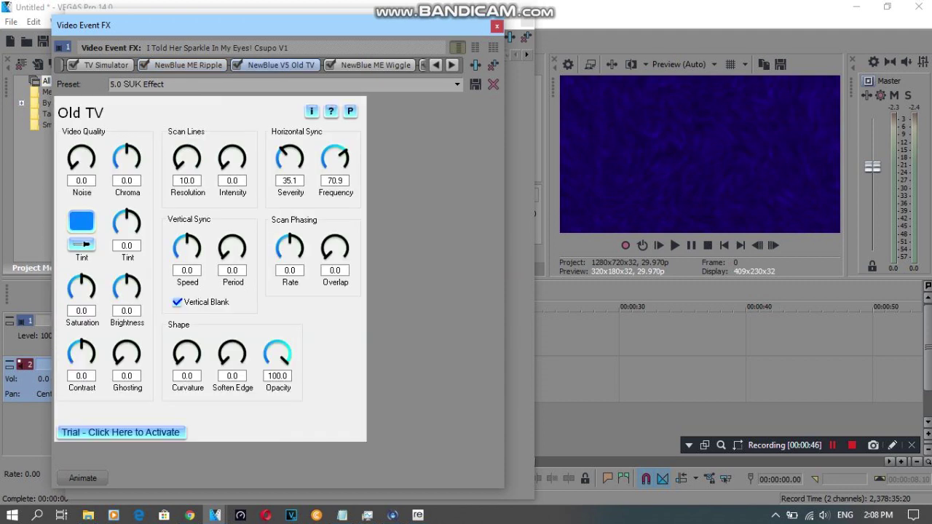
# Examine the Old TV effect's scan line resolution, horizontal sync severity and frequency, and shape opacity
pyautogui.click(187, 181)
pyautogui.click(290, 181)
pyautogui.click(335, 180)
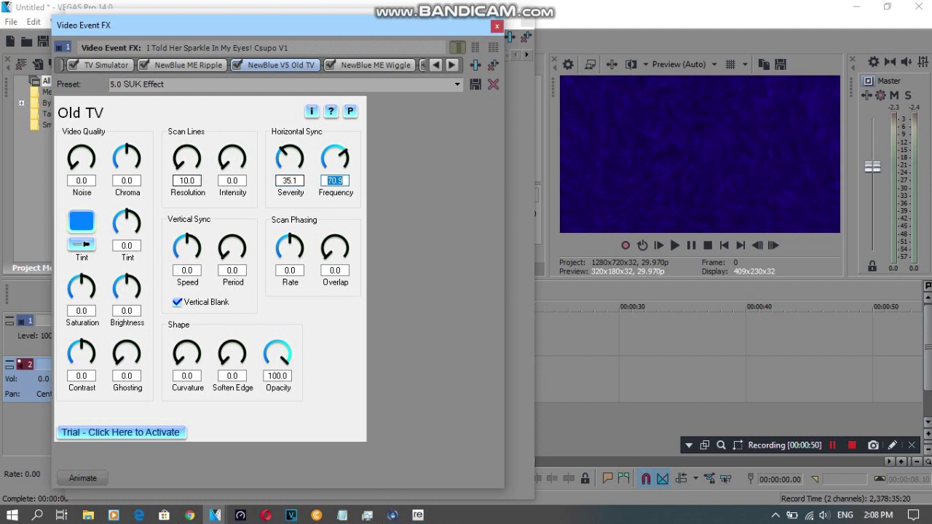
pyautogui.click(187, 180)
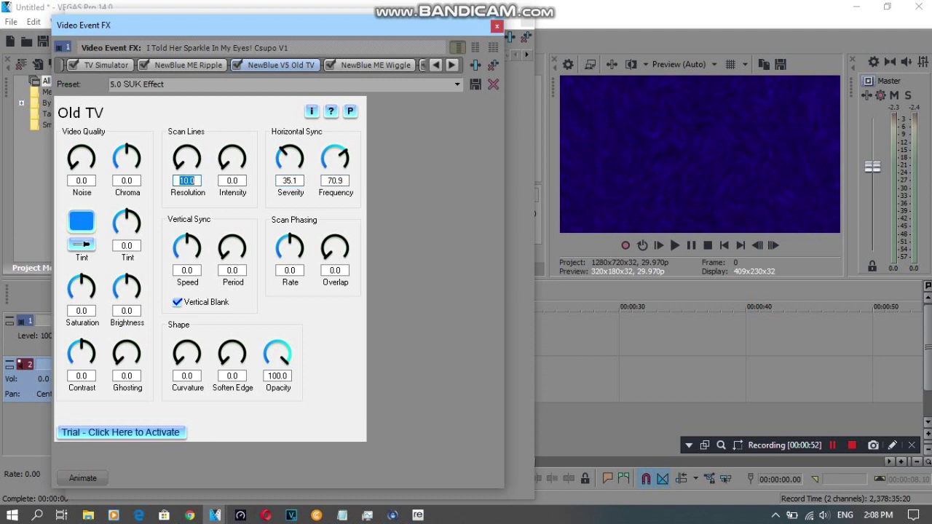
pyautogui.click(278, 376)
# Examine the settings of the three NewBlue ME Wiggle effects in the video effect chain one after another
pyautogui.click(452, 65)
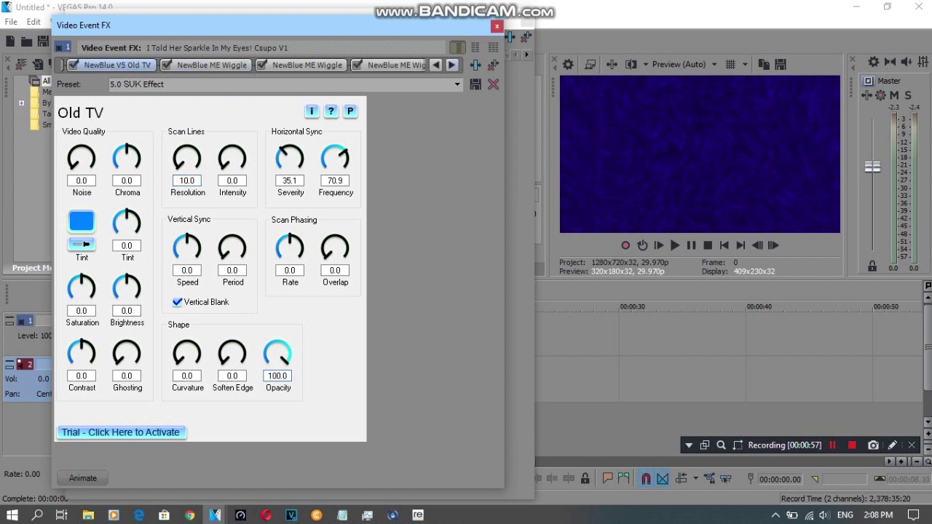
pyautogui.click(452, 65)
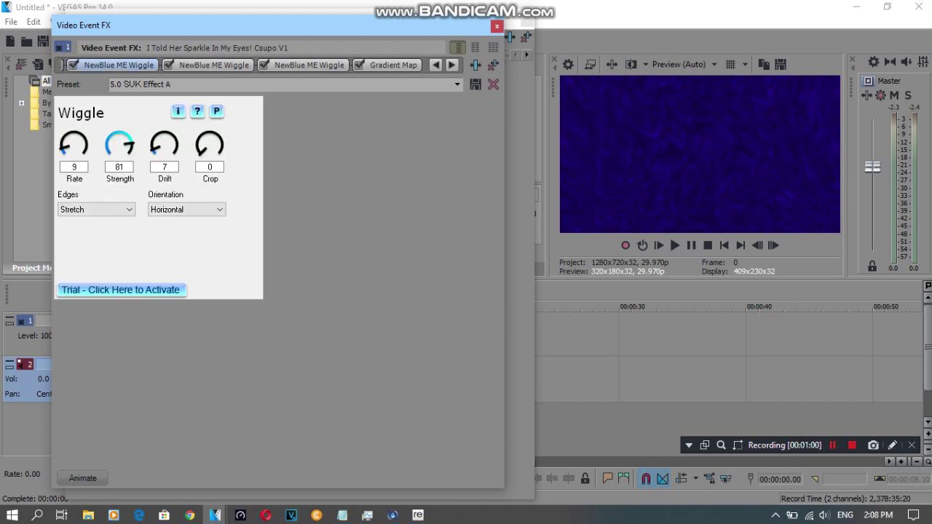
pyautogui.click(214, 64)
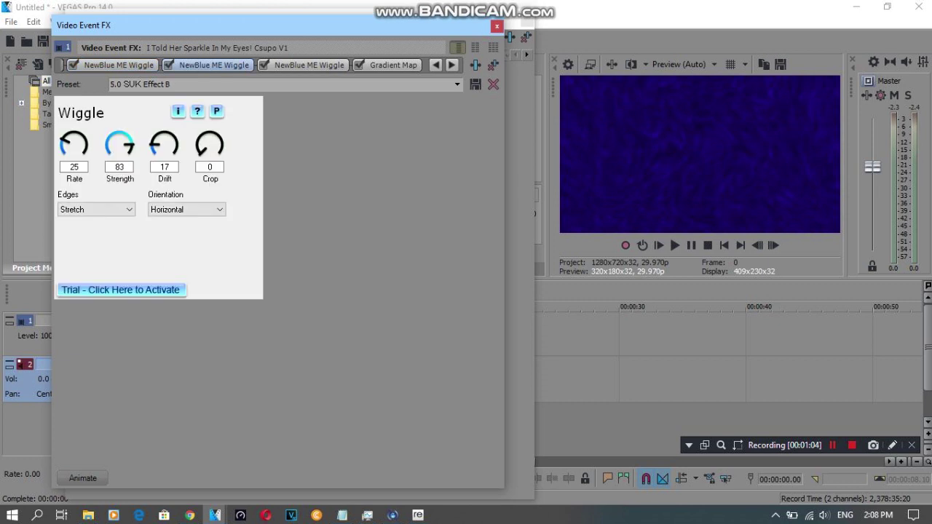
pyautogui.click(308, 65)
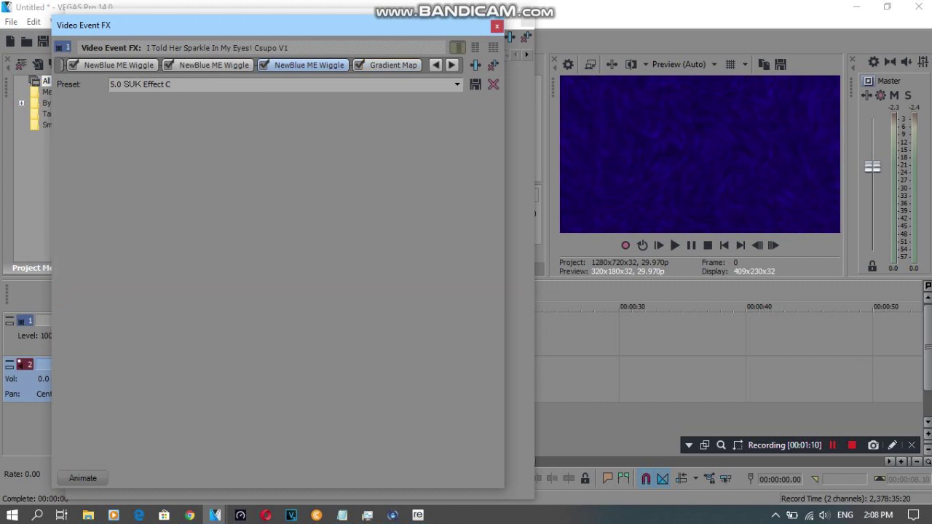
# Examine the RGB values of each Gradient Map control point from 0 to 5, and close the Video Event FX window
pyautogui.click(393, 65)
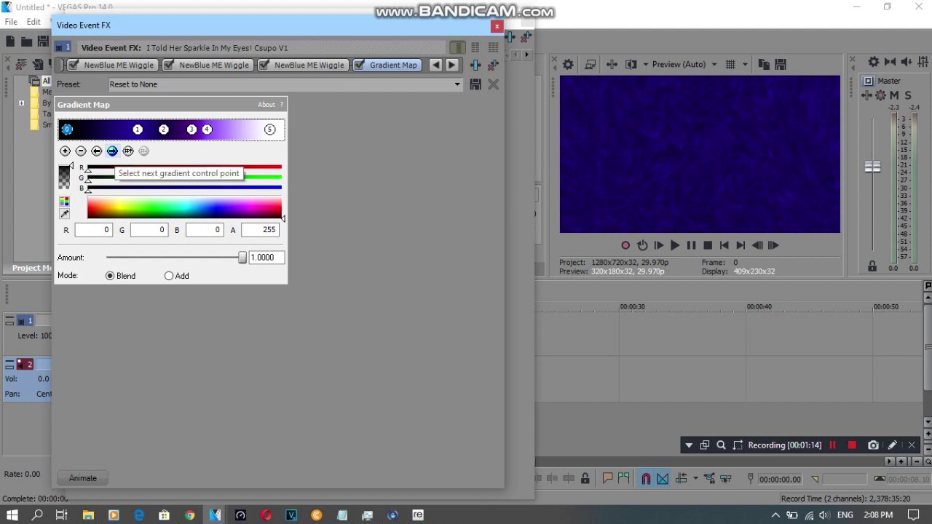
pyautogui.click(112, 151)
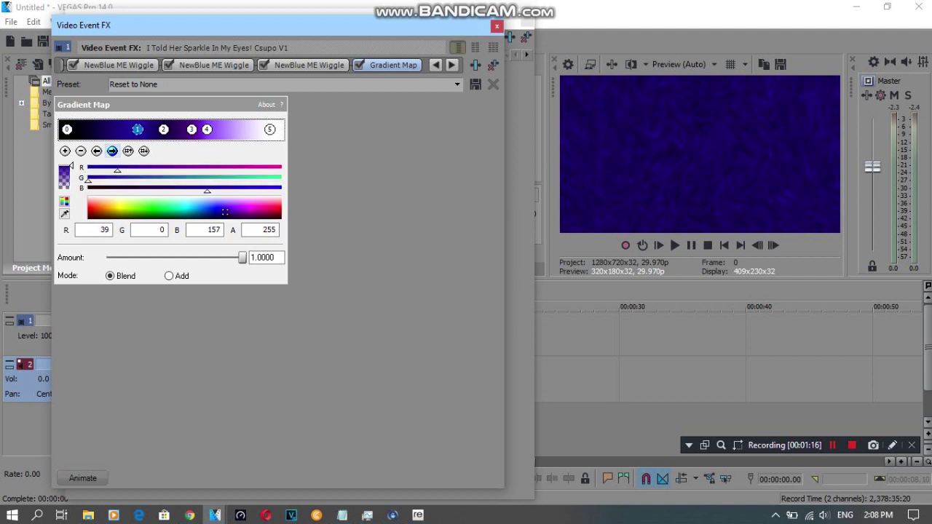
pyautogui.click(112, 151)
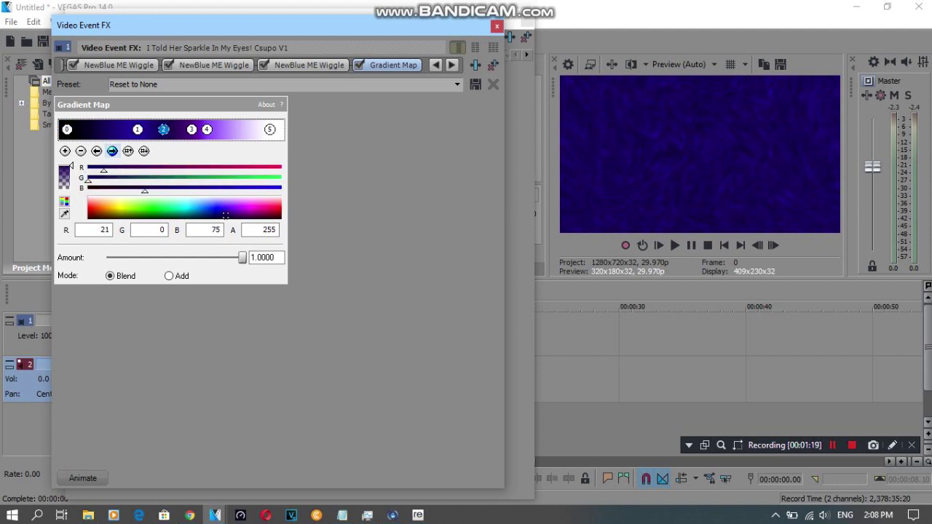
pyautogui.click(112, 150)
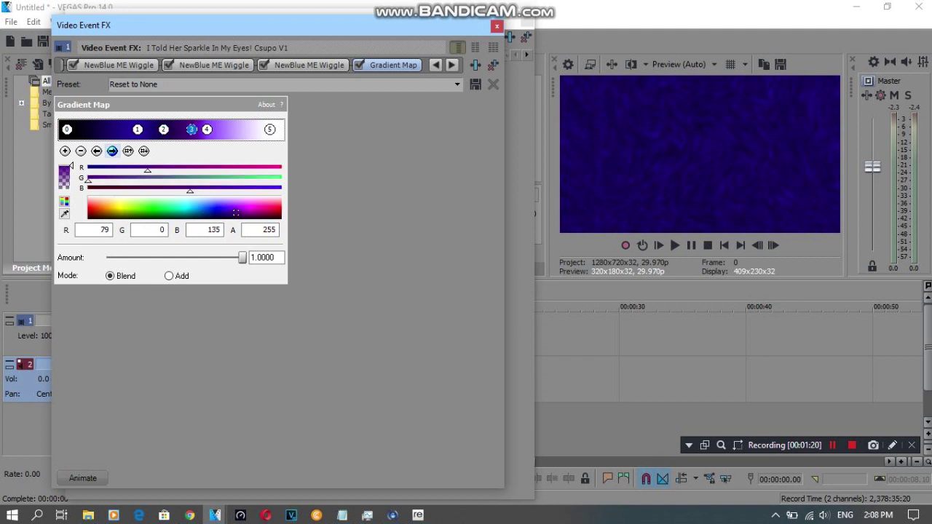
pyautogui.click(113, 151)
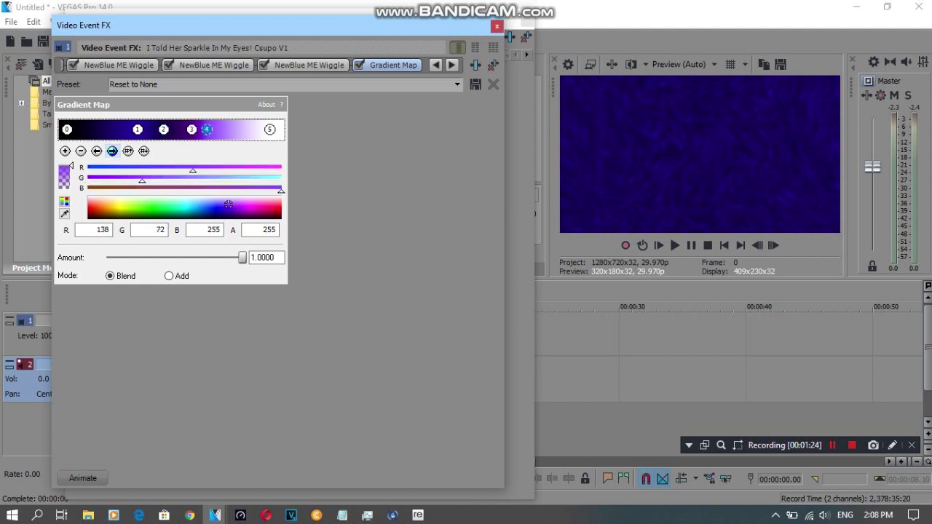
pyautogui.click(112, 151)
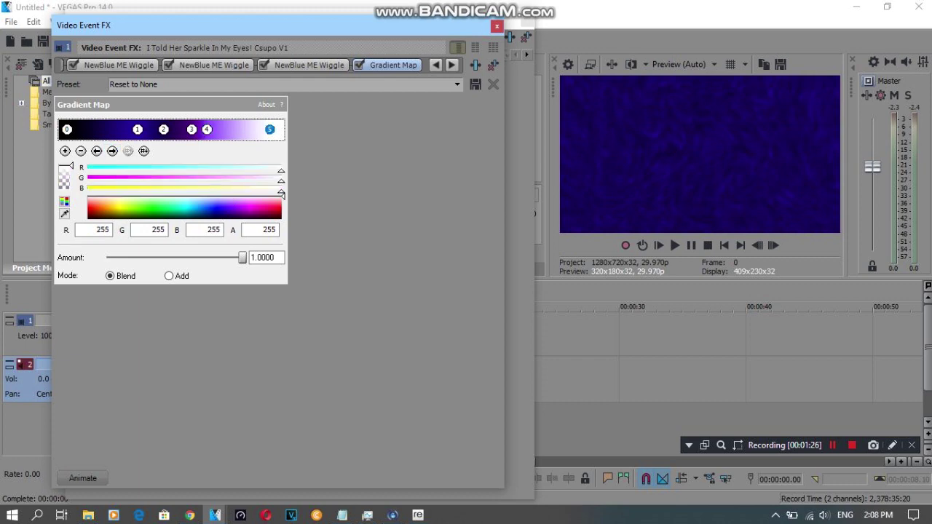
pyautogui.click(475, 84)
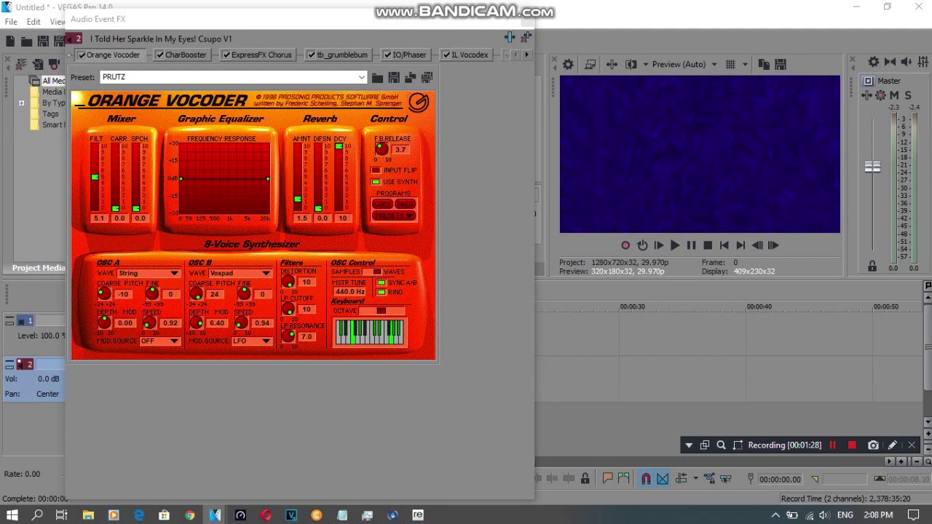
# Examine the Orange Vocoder's preset list and keep the PRUTZ preset selected
pyautogui.click(361, 78)
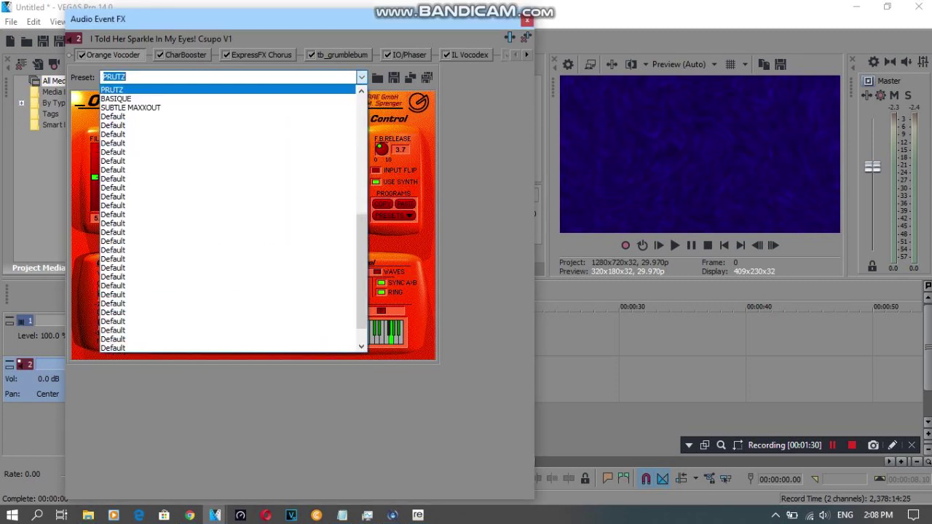
pyautogui.press('Escape')
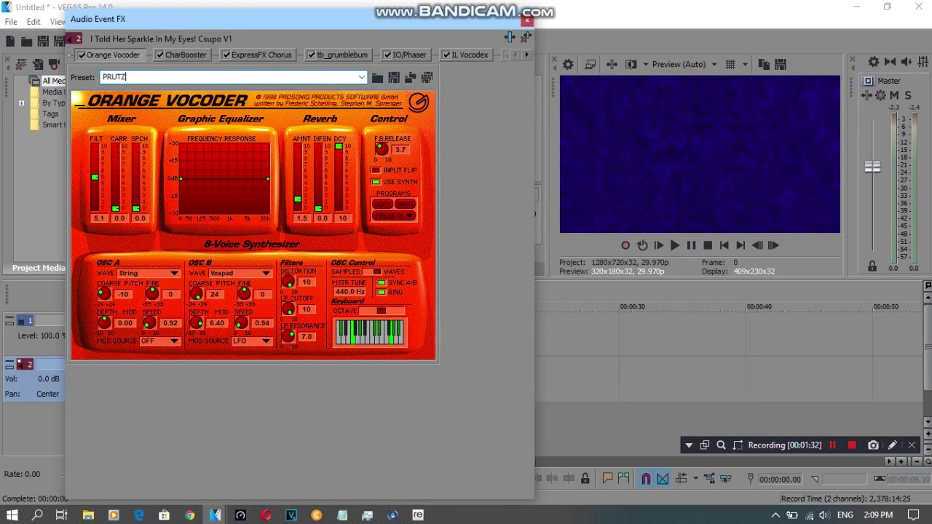
pyautogui.hotkey('ctrl', 'a')
pyautogui.press('End')
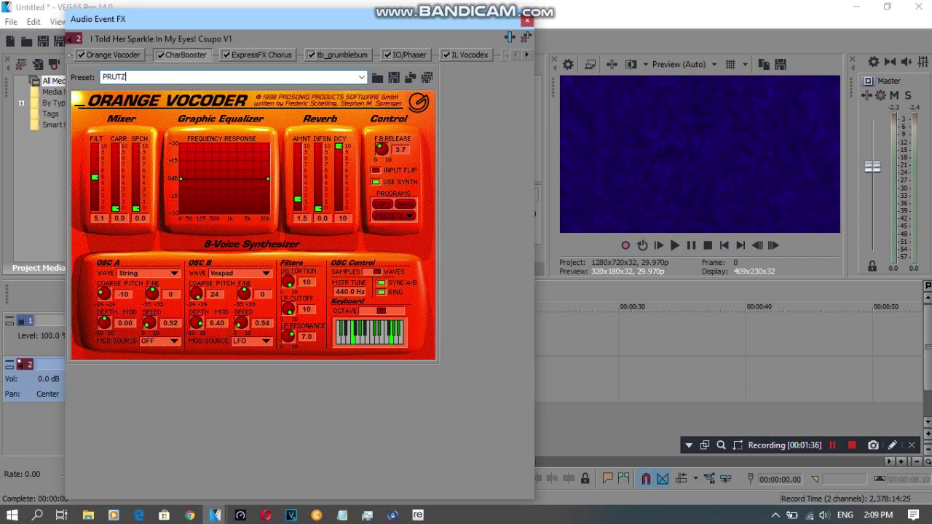
# Apply the Single coil warm-up preset to the CharBooster audio effect
pyautogui.click(183, 54)
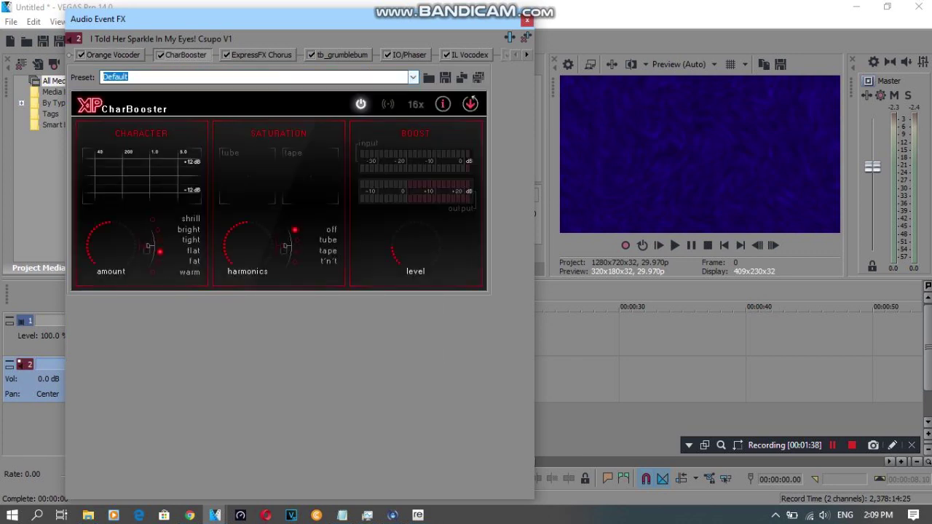
pyautogui.click(412, 76)
pyautogui.press('Down')
pyautogui.press('Down')
pyautogui.press('Down')
pyautogui.press('Down')
pyautogui.press('Return')
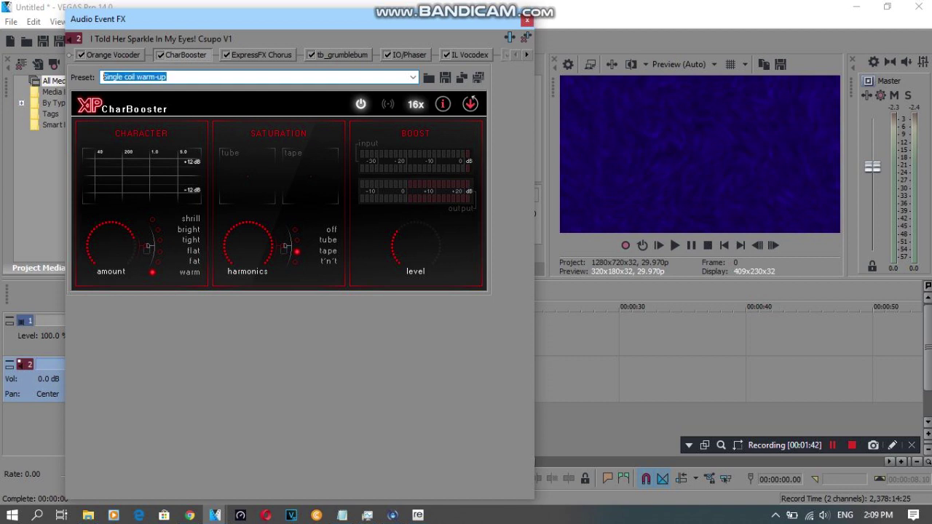
pyautogui.click(167, 77)
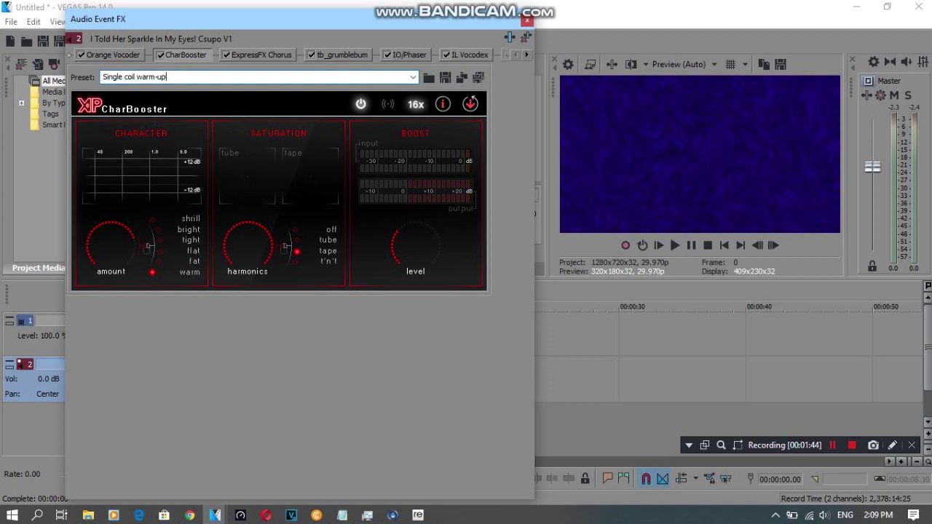
# Apply the What Teh X preset to the ExpressFX Chorus effect and check its rate and depth
pyautogui.click(261, 55)
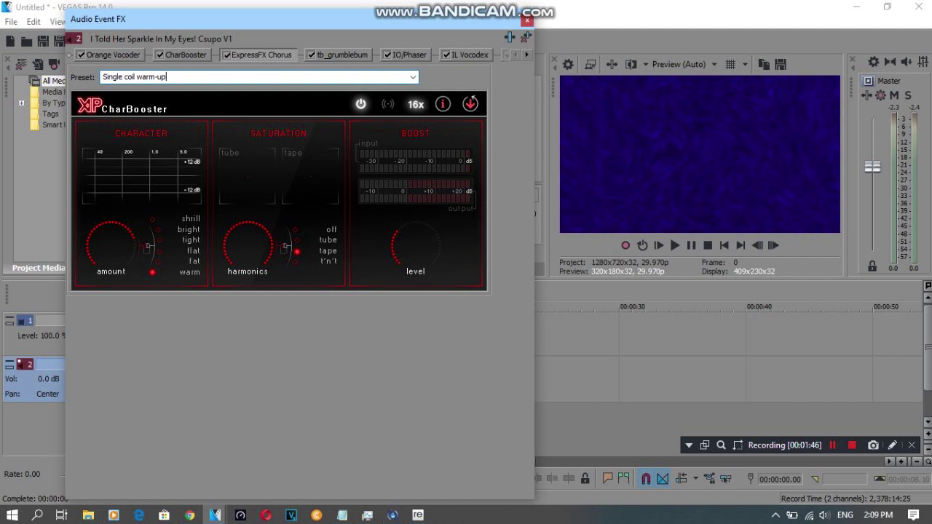
pyautogui.click(246, 77)
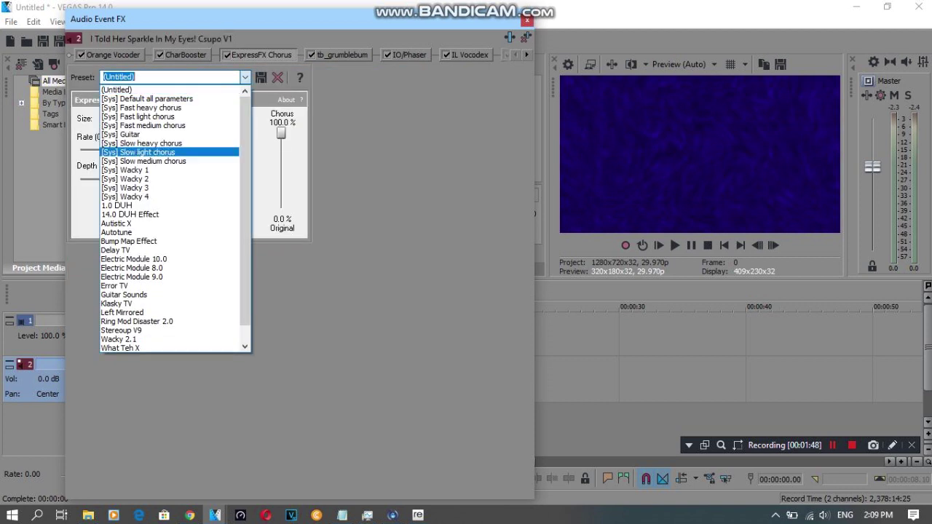
pyautogui.press('Return')
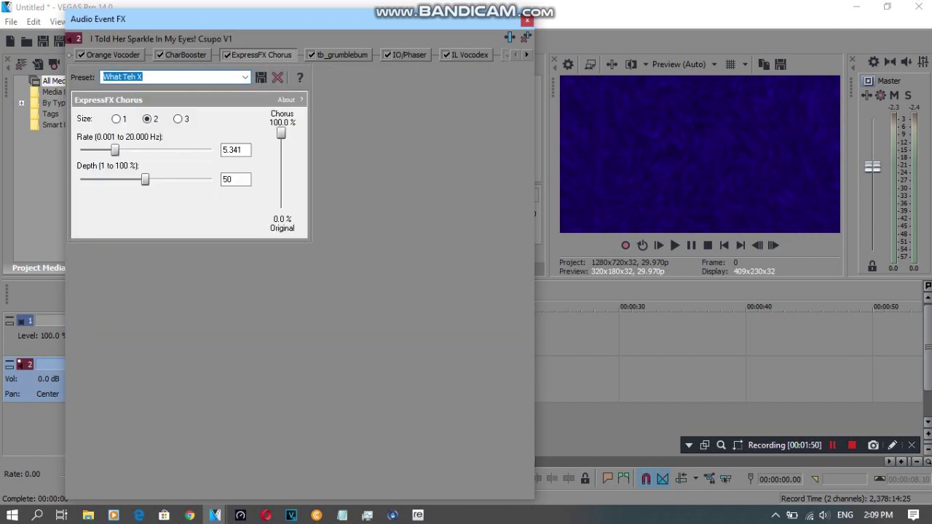
pyautogui.press('Tab')
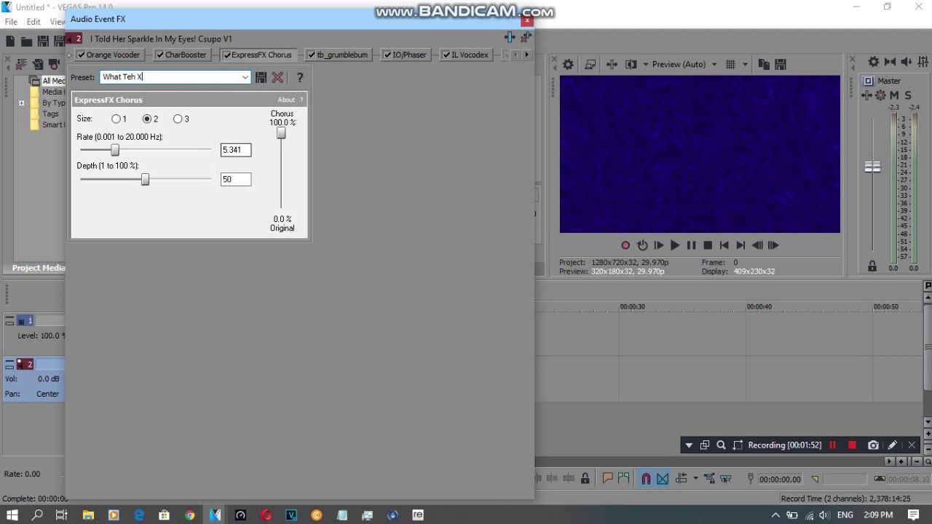
pyautogui.press('Tab')
pyautogui.press('Tab')
pyautogui.press('Tab')
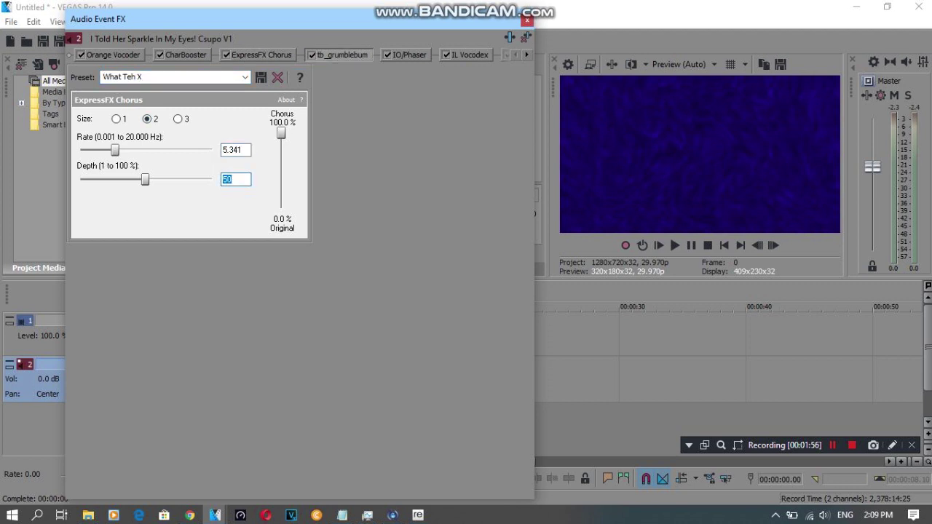
# Bring up the tb_grumblebum audio effect and check its init preset and its system, filter and mix settings
pyautogui.click(341, 55)
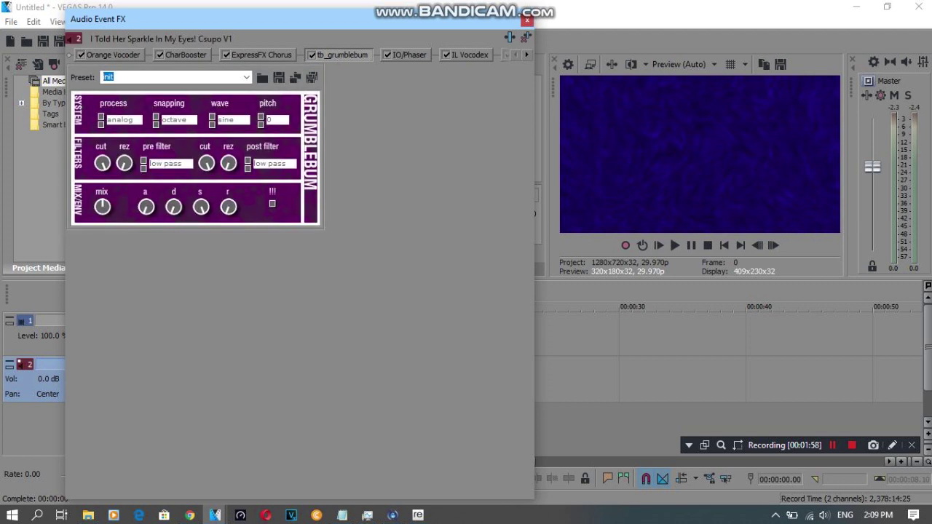
pyautogui.write('init')
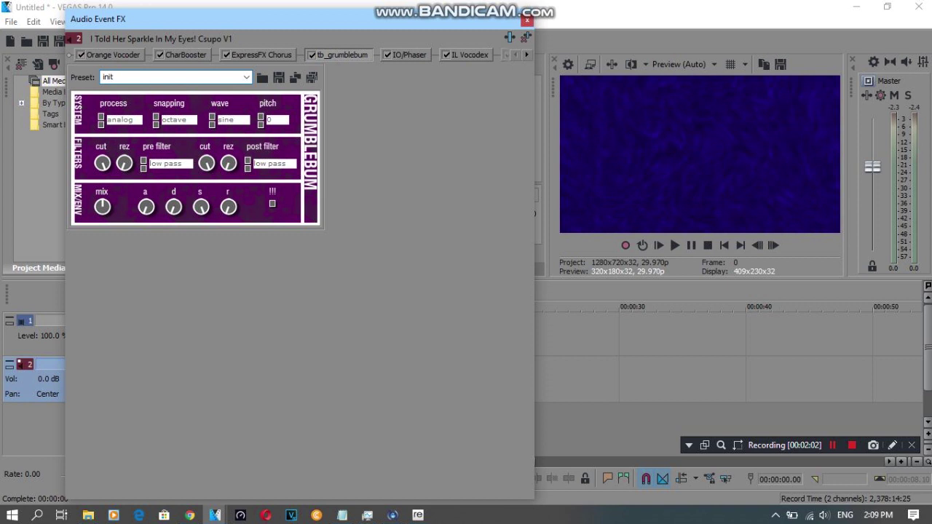
pyautogui.press('BackSpace')
pyautogui.press('BackSpace')
pyautogui.press('BackSpace')
pyautogui.press('BackSpace')
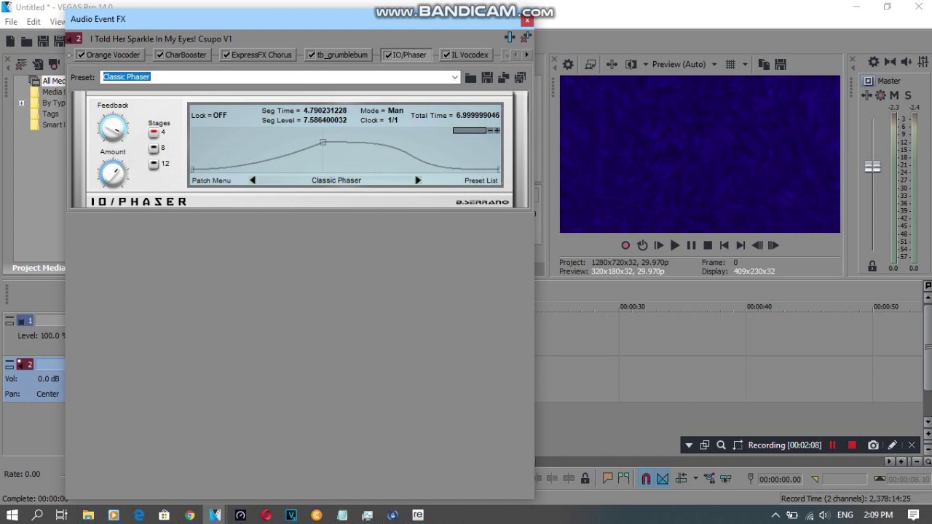
# Apply the 16 Segments preset to the IO/Phaser audio effect
pyautogui.hotkey('alt', 'Down')
pyautogui.press('Down')
pyautogui.press('Down')
pyautogui.press('Down')
pyautogui.press('Down')
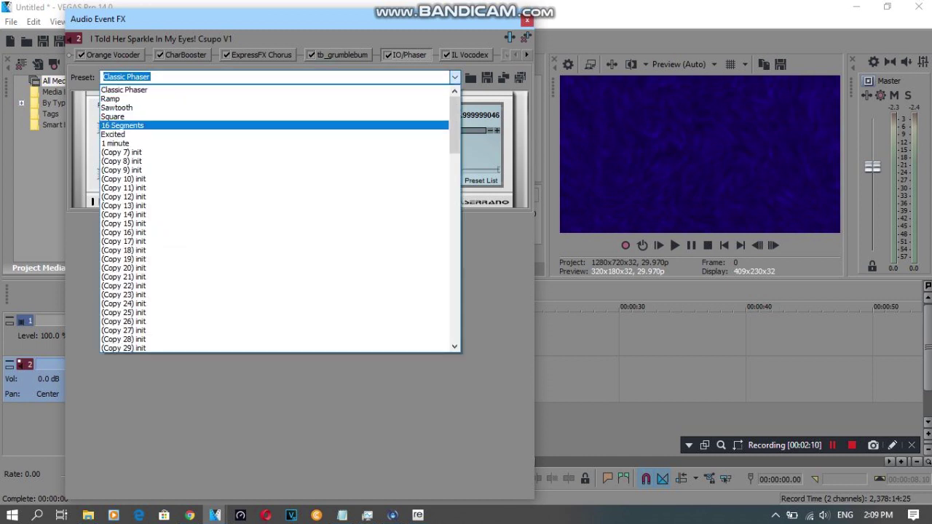
pyautogui.press('Return')
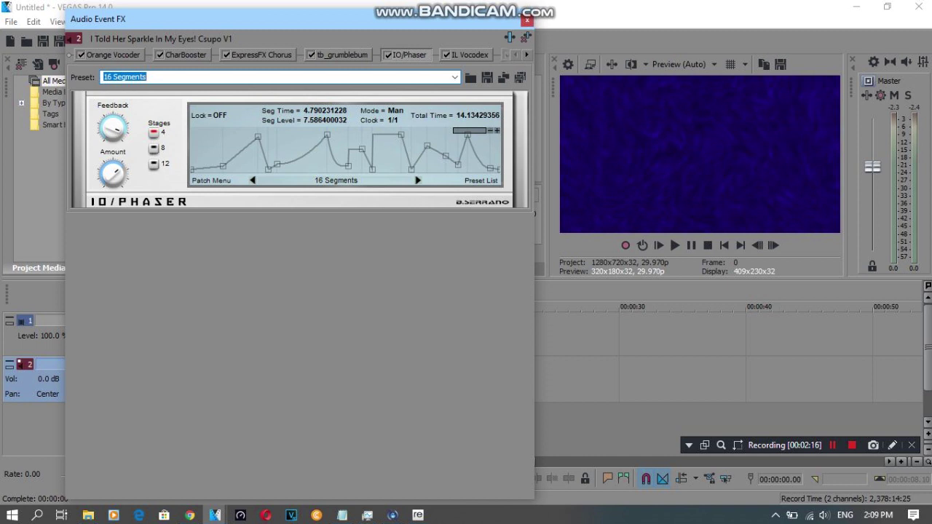
pyautogui.press('End')
# Show the IL Vocodex effect in a narrower Audio Event FX window and load the plug-in's own Autovocoding preset
pyautogui.click(526, 54)
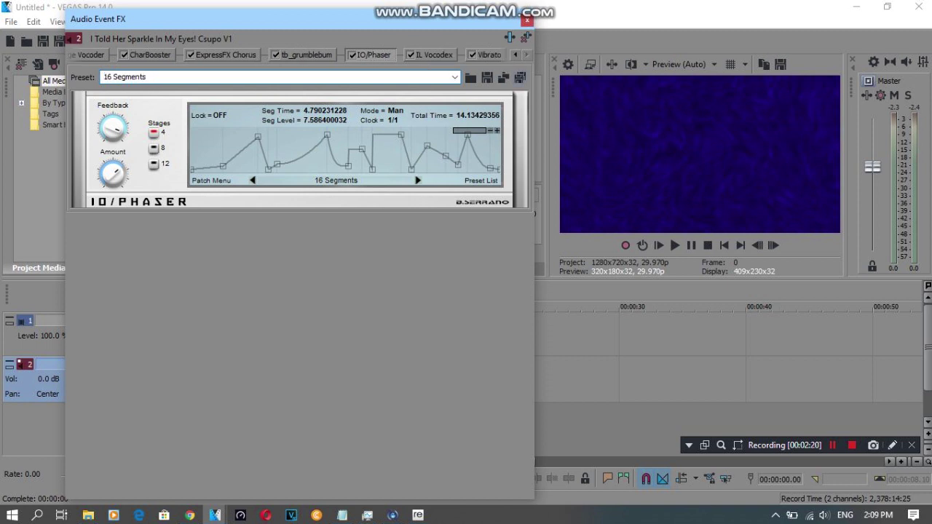
pyautogui.click(434, 55)
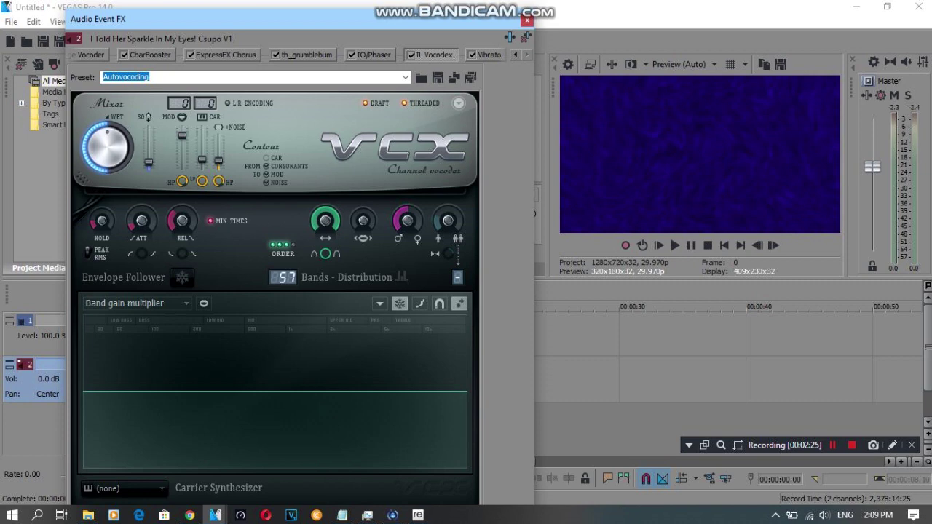
pyautogui.moveTo(372, 24)
pyautogui.mouseDown()
pyautogui.moveTo(372, 13)
pyautogui.moveTo(372, 34)
pyautogui.moveTo(377, 24)
pyautogui.mouseUp()
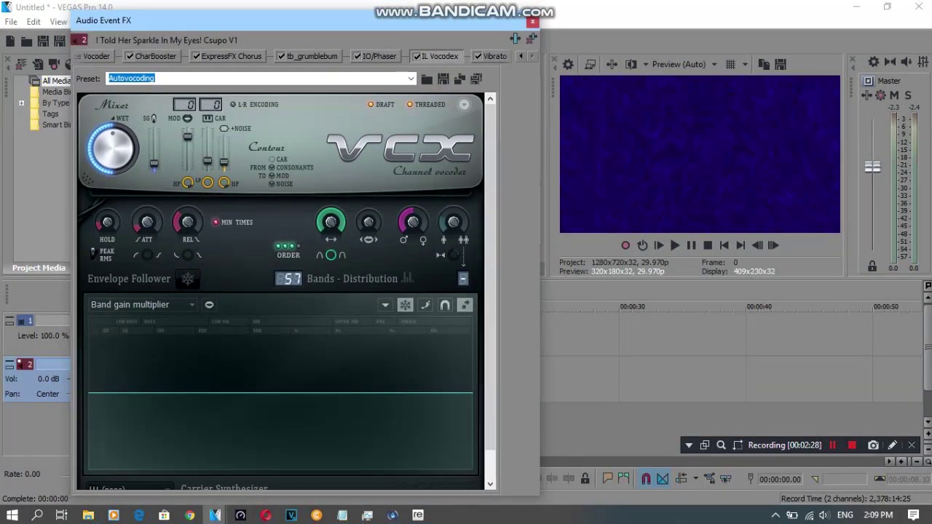
pyautogui.moveTo(539, 189); pyautogui.dragTo(501, 190)
pyautogui.scroll(-2, 284, 291)
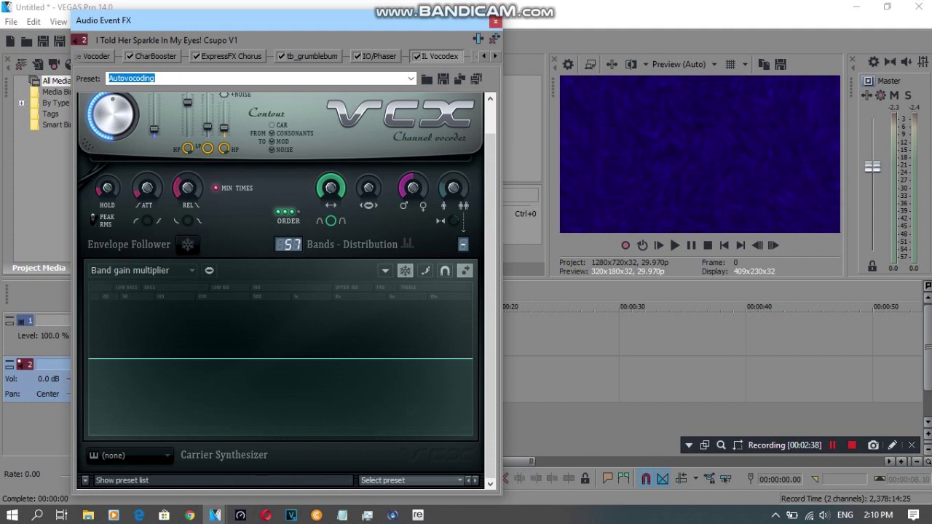
pyautogui.click(411, 481)
pyautogui.click(394, 271)
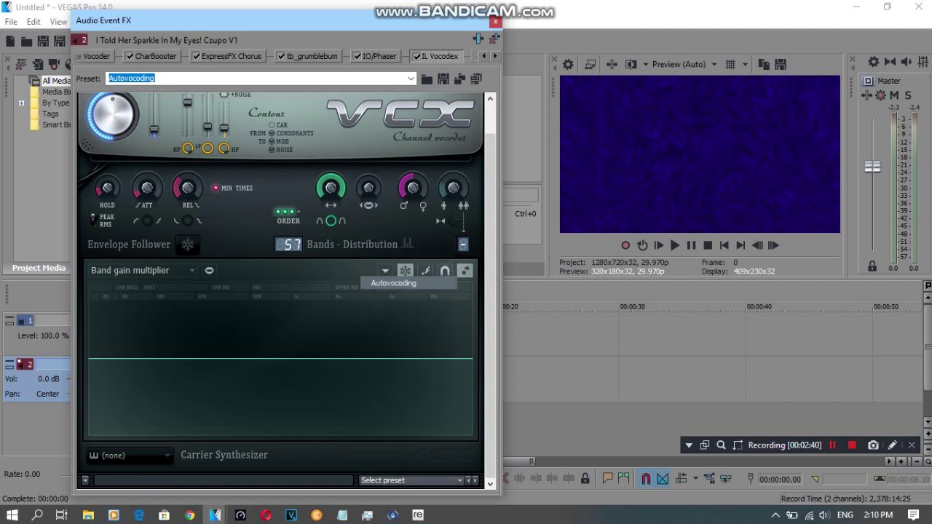
# Set the IL Vocodex band count to 57 and raise its band width to the maximum
pyautogui.scroll(-10, 288, 244)
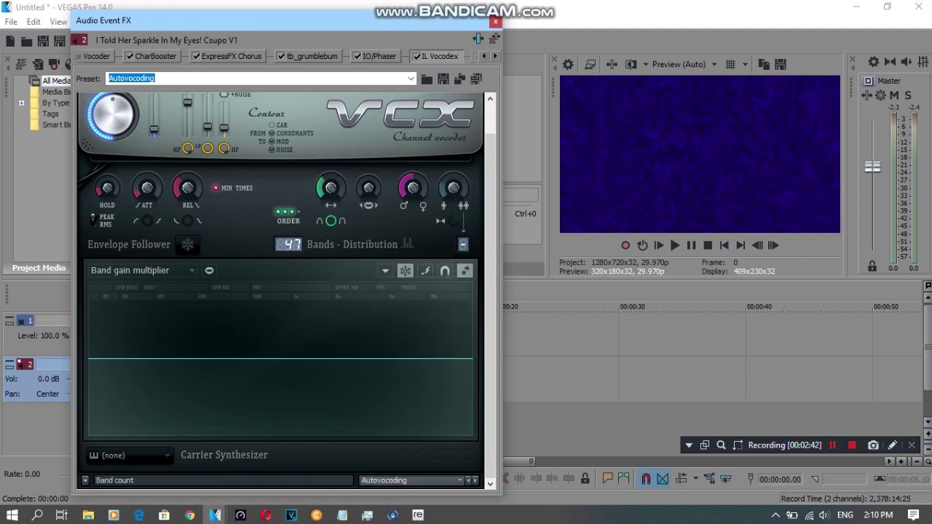
pyautogui.scroll(20, 288, 245)
pyautogui.scroll(18, 289, 245)
pyautogui.scroll(-5, 288, 245)
pyautogui.scroll(-20, 288, 245)
pyautogui.scroll(-6, 288, 244)
pyautogui.scroll(1, 288, 245)
pyautogui.scroll(-6, 288, 245)
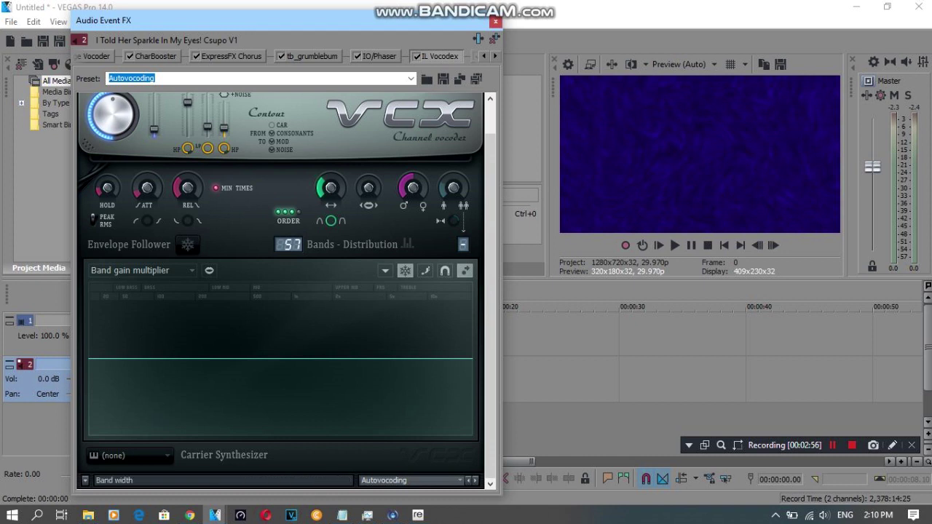
pyautogui.scroll(10, 331, 188)
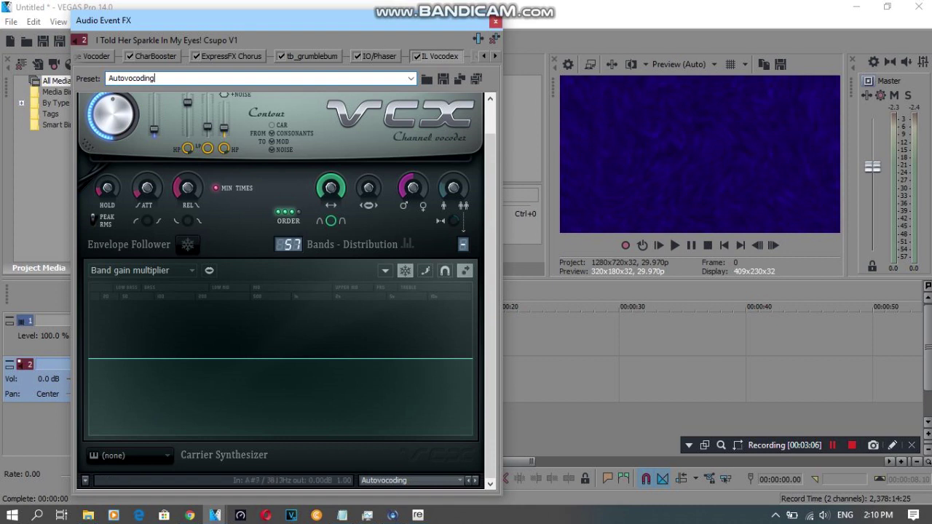
# Apply the 5.0 SUK Effect preset to the Vibrato audio effect and check its modulation frequency
pyautogui.click(495, 56)
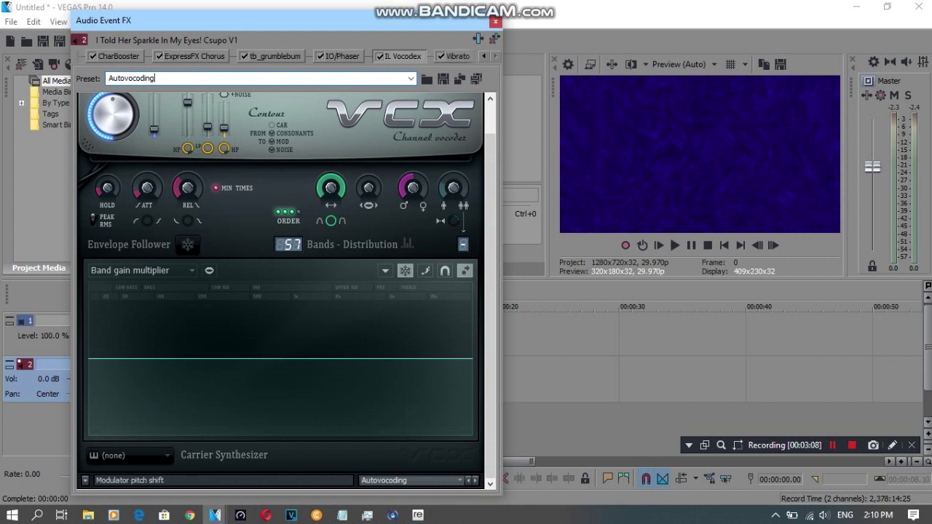
pyautogui.click(455, 56)
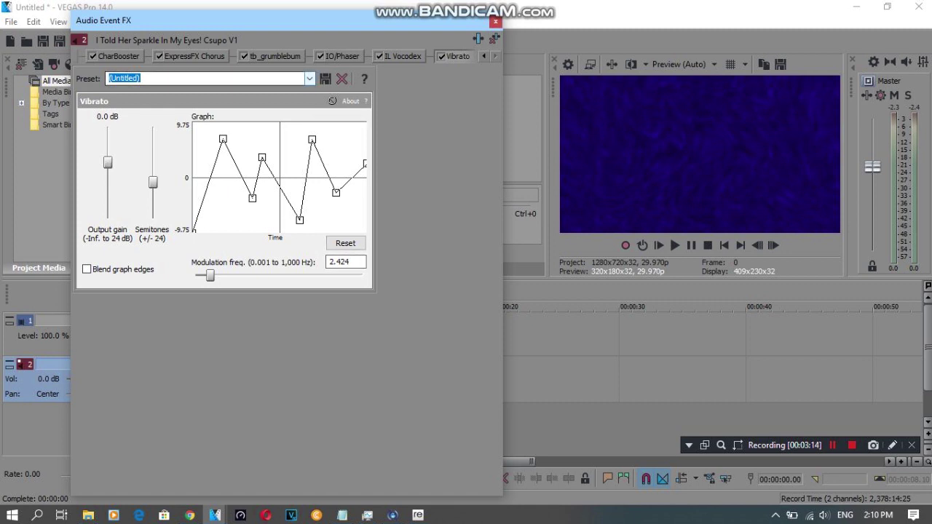
pyautogui.hotkey('alt', 'Down')
pyautogui.press('Down')
pyautogui.press('Down')
pyautogui.press('Down')
pyautogui.press('Down')
pyautogui.press('Down')
pyautogui.press('Down')
pyautogui.press('Down')
pyautogui.press('Down')
pyautogui.press('Down')
pyautogui.press('Down')
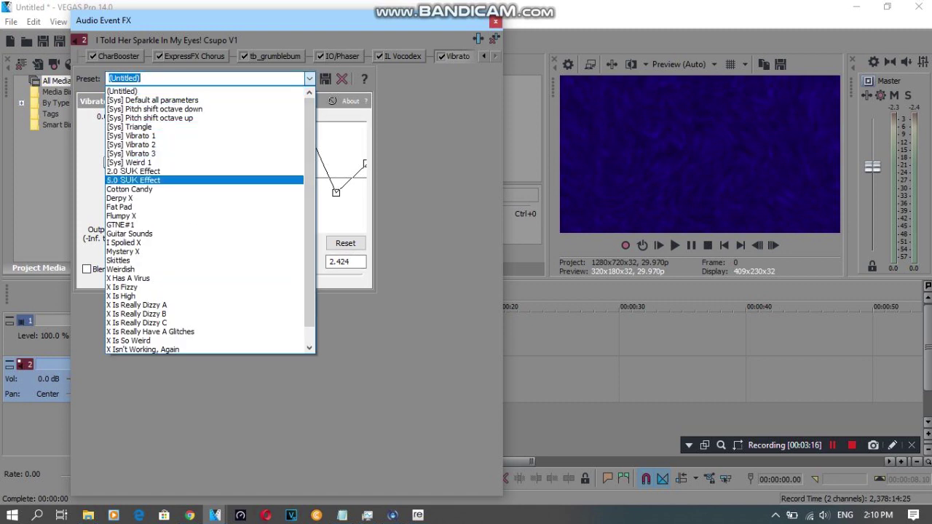
pyautogui.press('Return')
pyautogui.press('Tab')
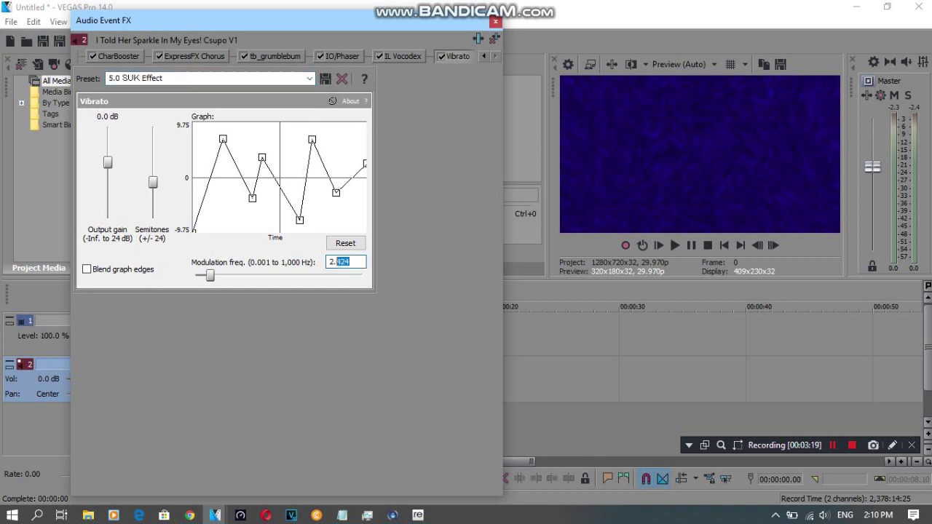
pyautogui.press('Tab')
pyautogui.press('Tab')
pyautogui.press('Tab')
# Close the Audio Event FX window, select the full length of the clip and play it back with its effects
pyautogui.click(495, 21)
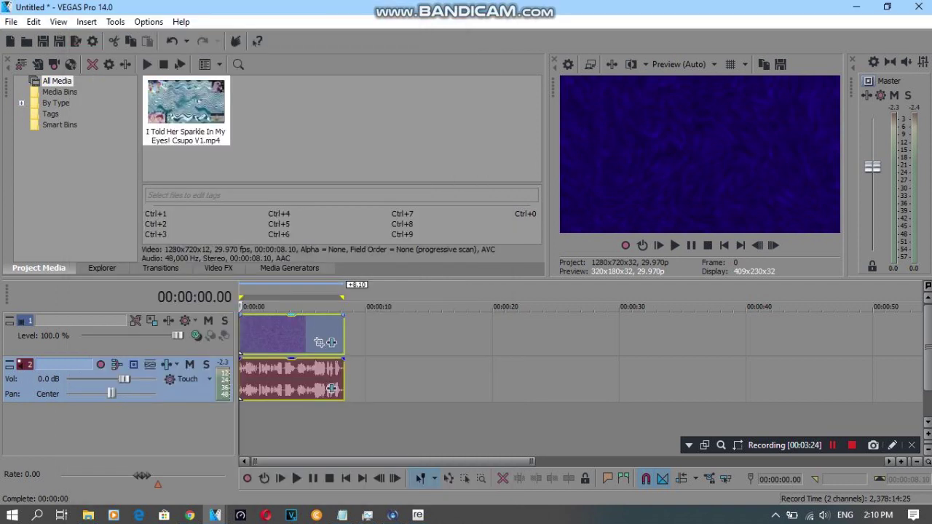
pyautogui.hotkey('ctrl', 'a')
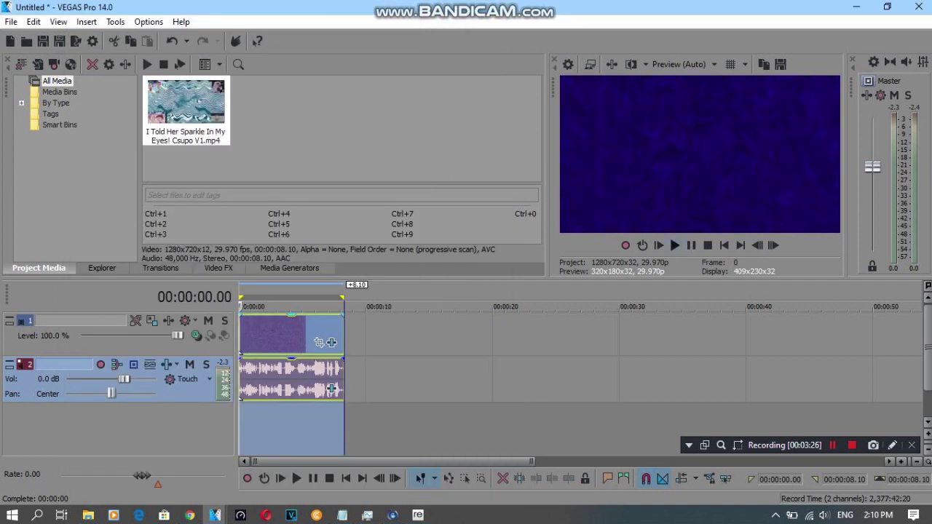
pyautogui.click(675, 245)
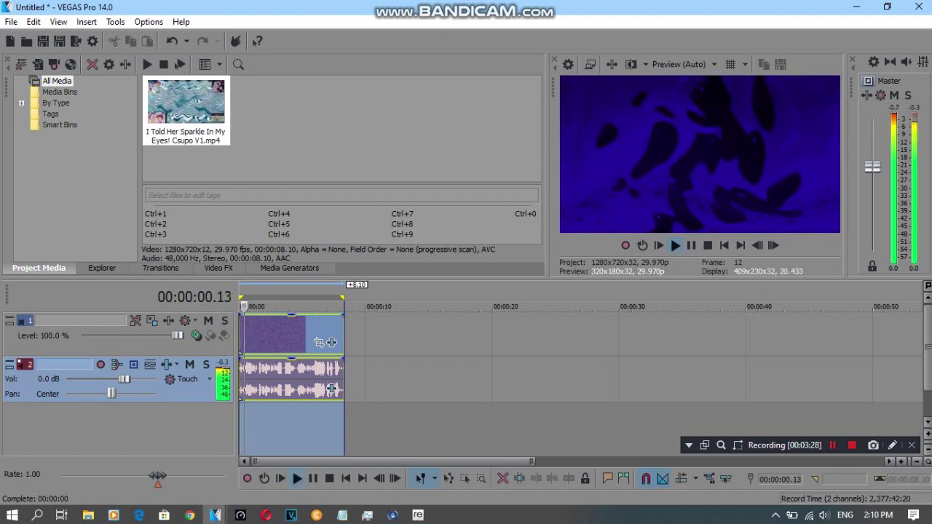